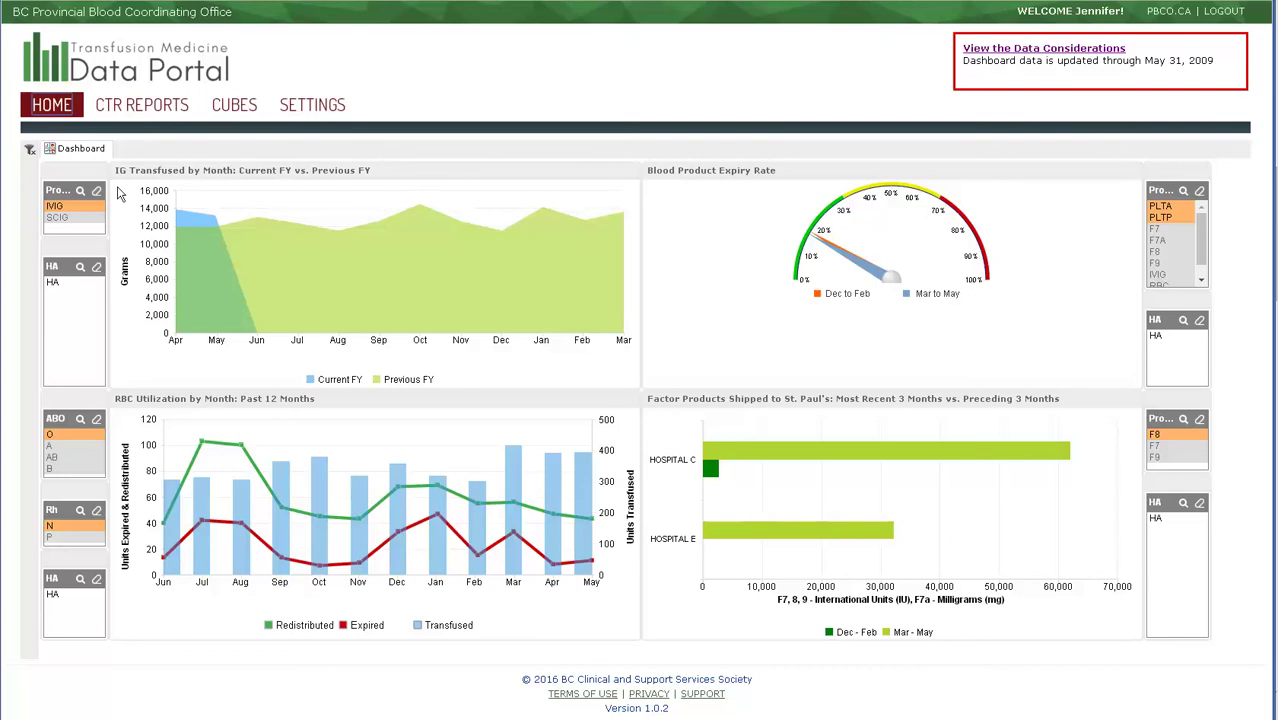
Try IVIG, F7, F7A, F9 and an F8–PLTP range on the expiry gauge, then clear all products
mouse_move(142, 204)
click(1158, 276)
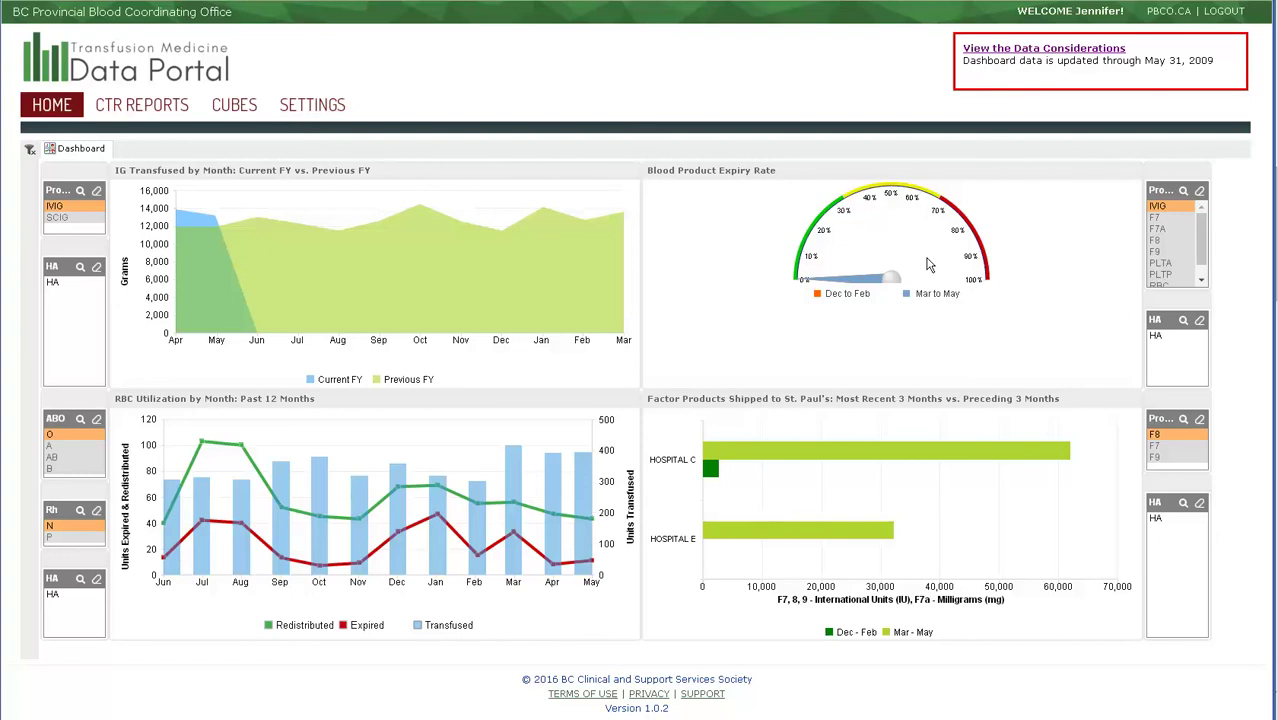
click(1160, 219)
ctrl+click(1161, 218)
ctrl+click(1155, 243)
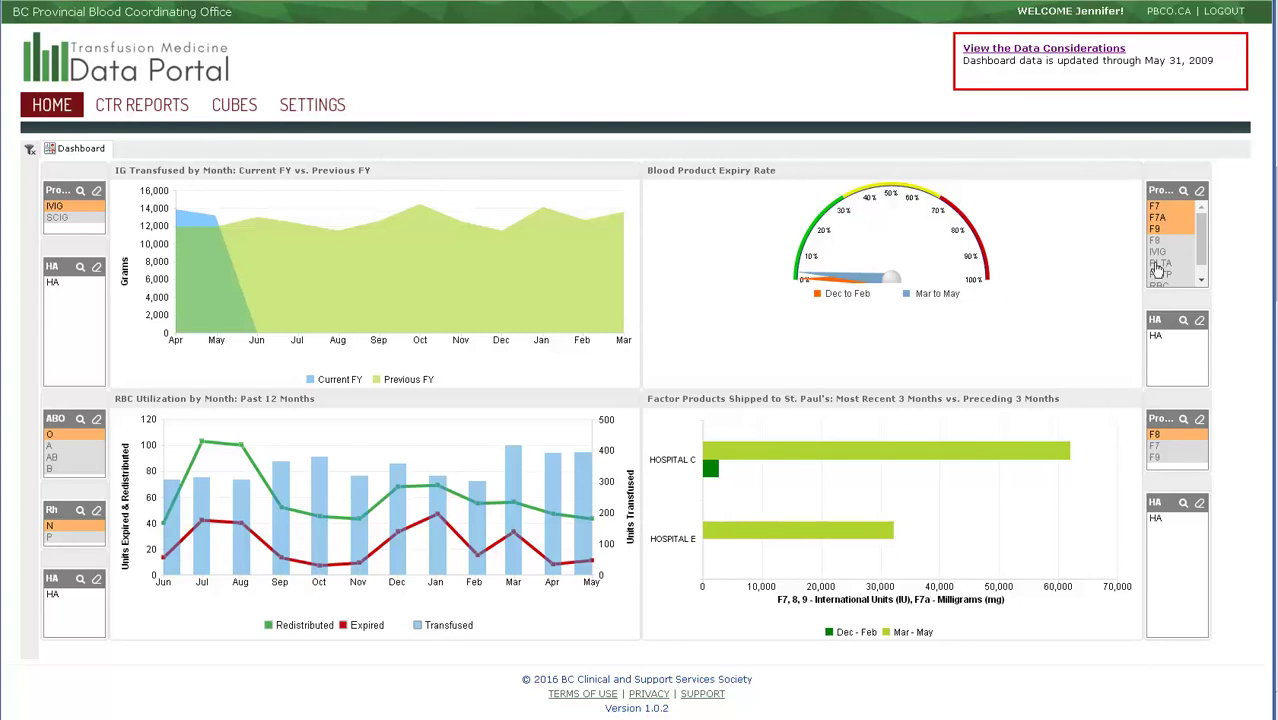
drag(1157, 256, 1157, 283)
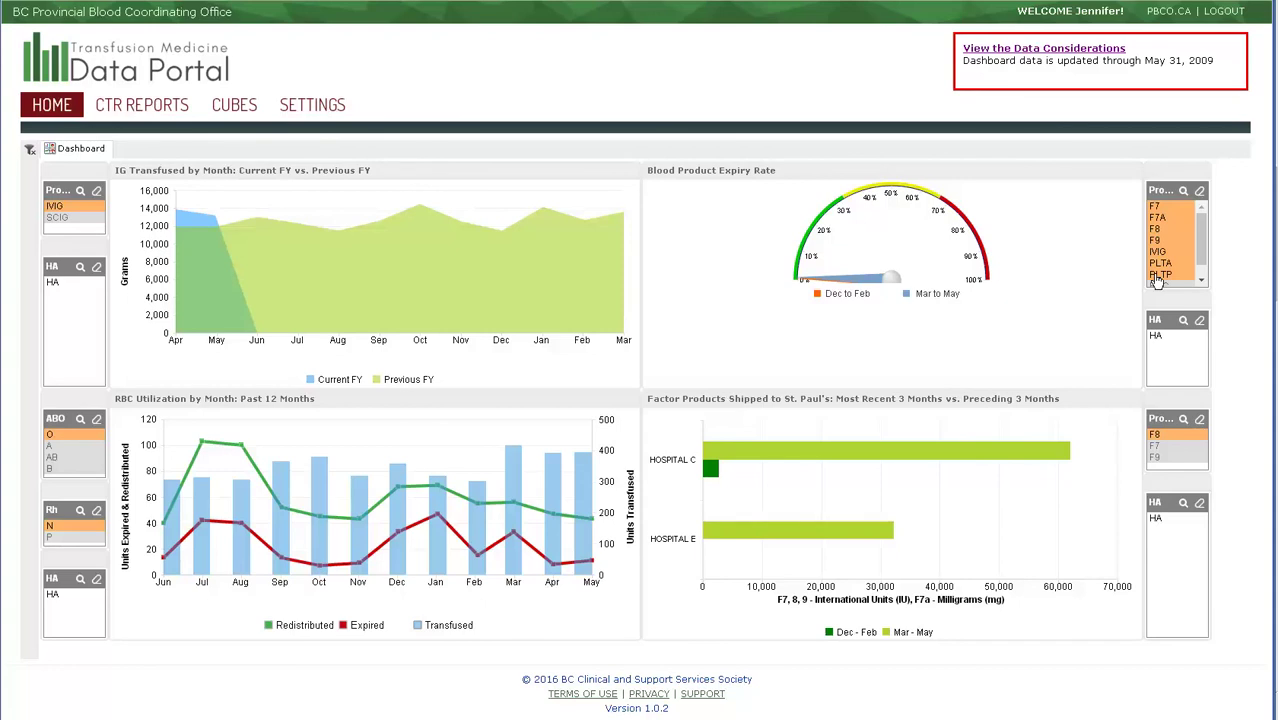
click(1200, 193)
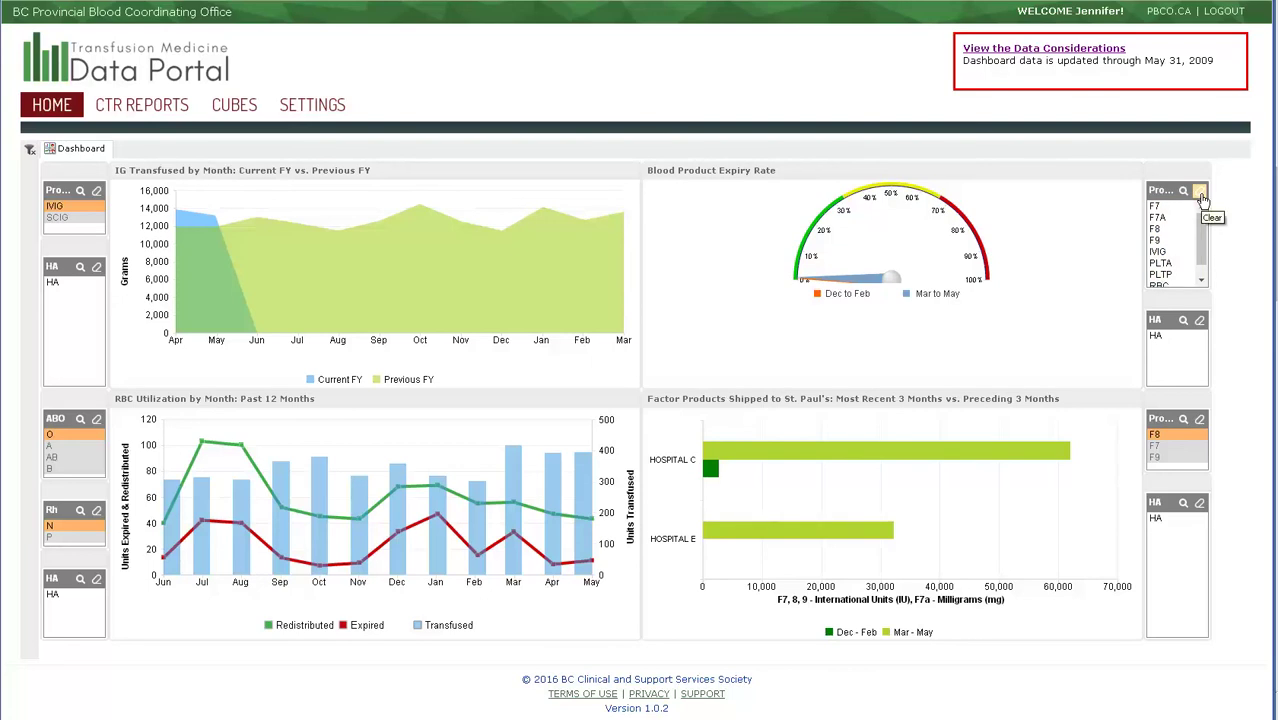
Filter the expiry gauge to PLTA and PLTP, then maximize the IG Transfused by Month chart
click(1175, 265)
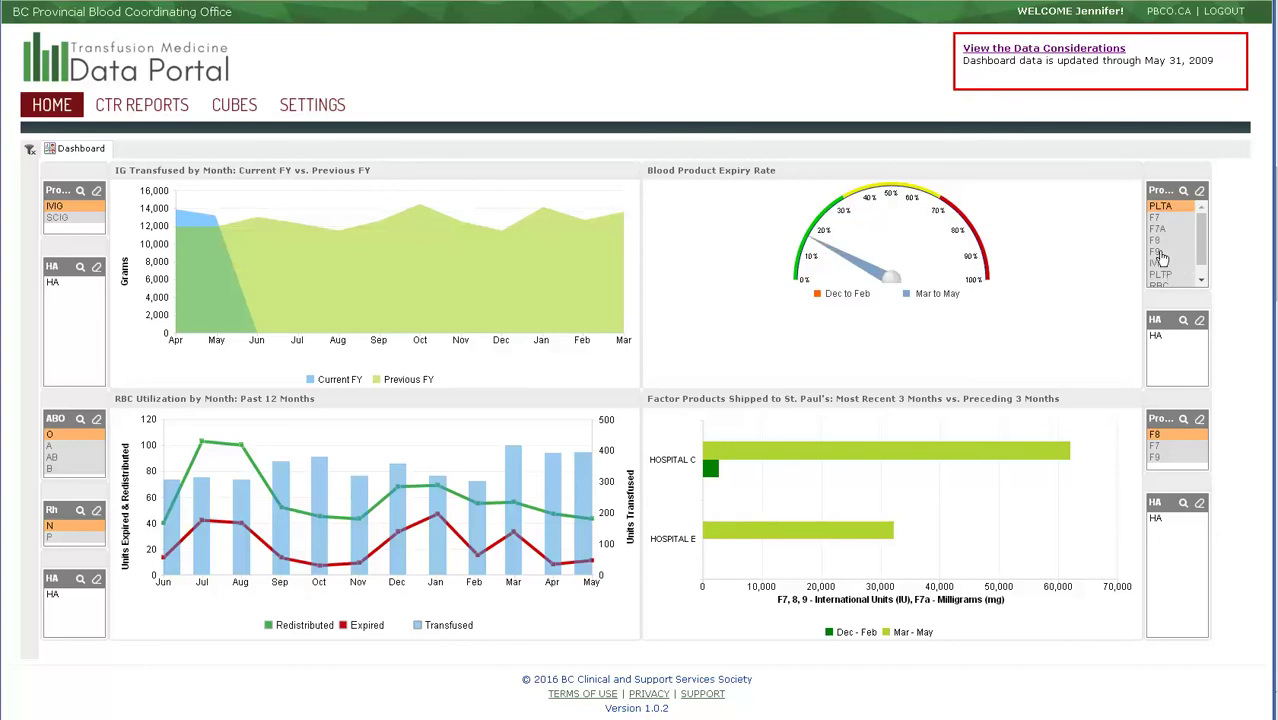
ctrl+click(1160, 274)
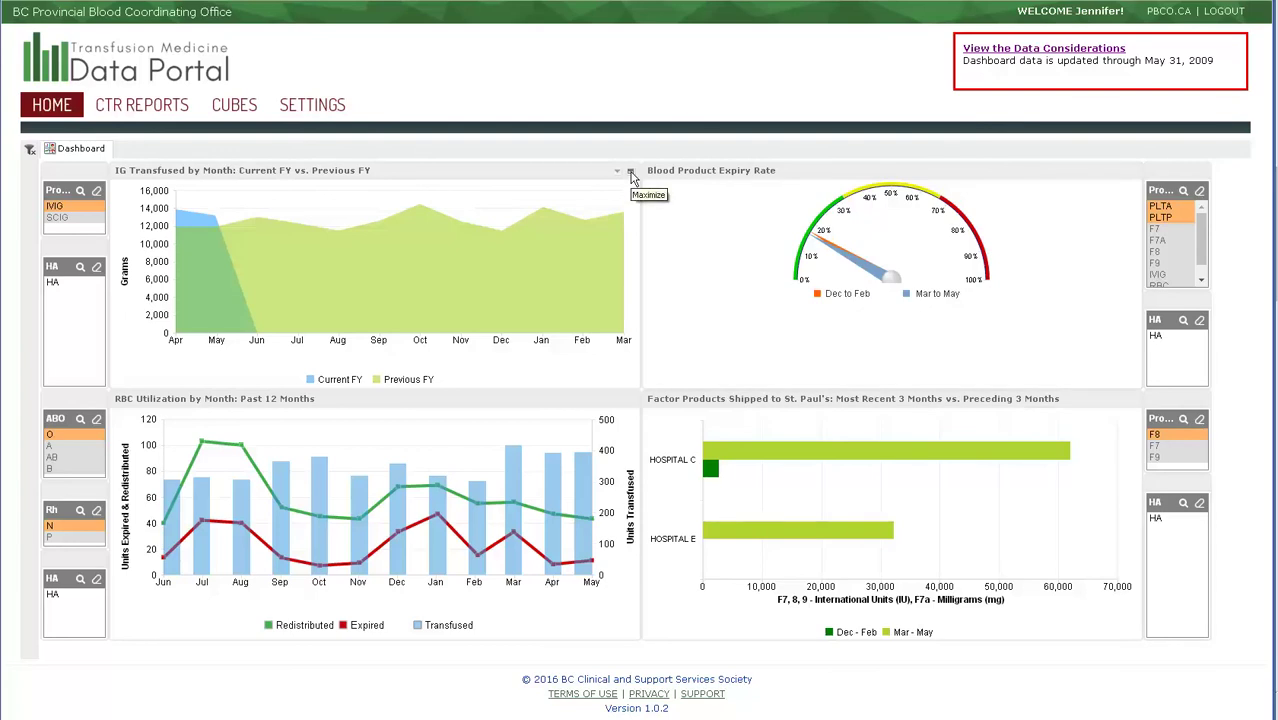
click(631, 176)
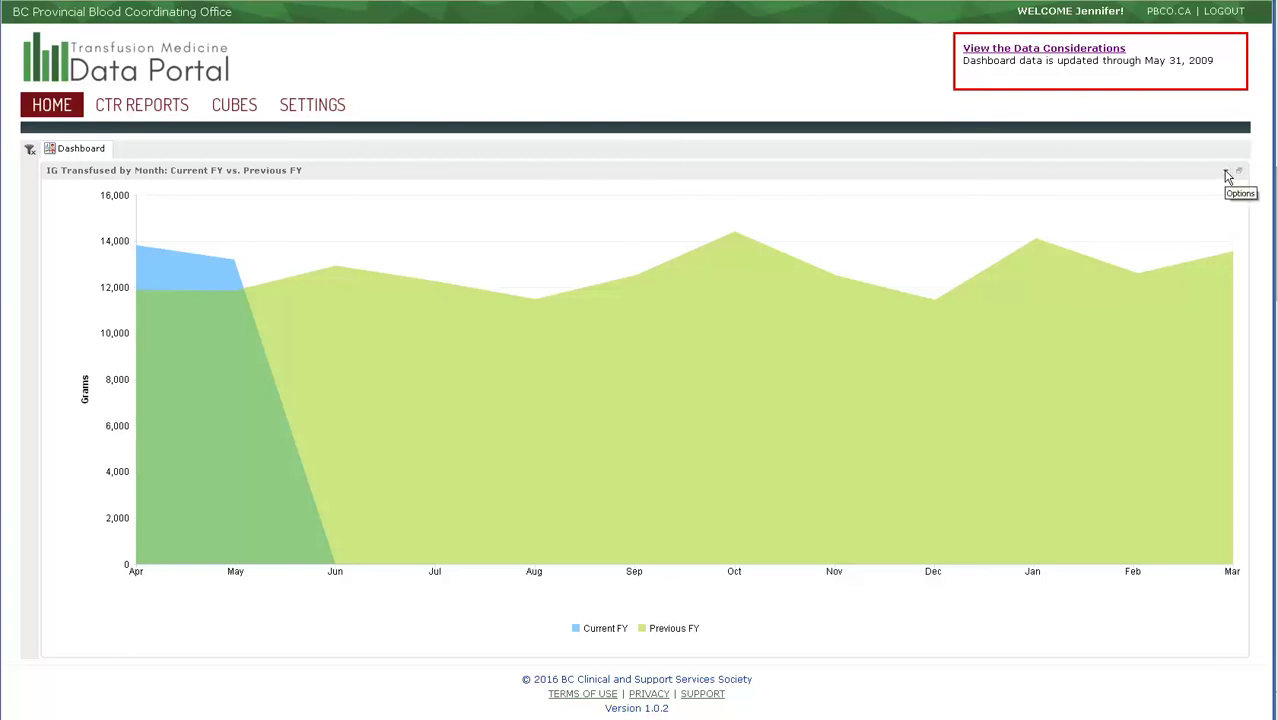
Bring up the Options menu of the maximized IG Transfused by Month chart
click(1233, 171)
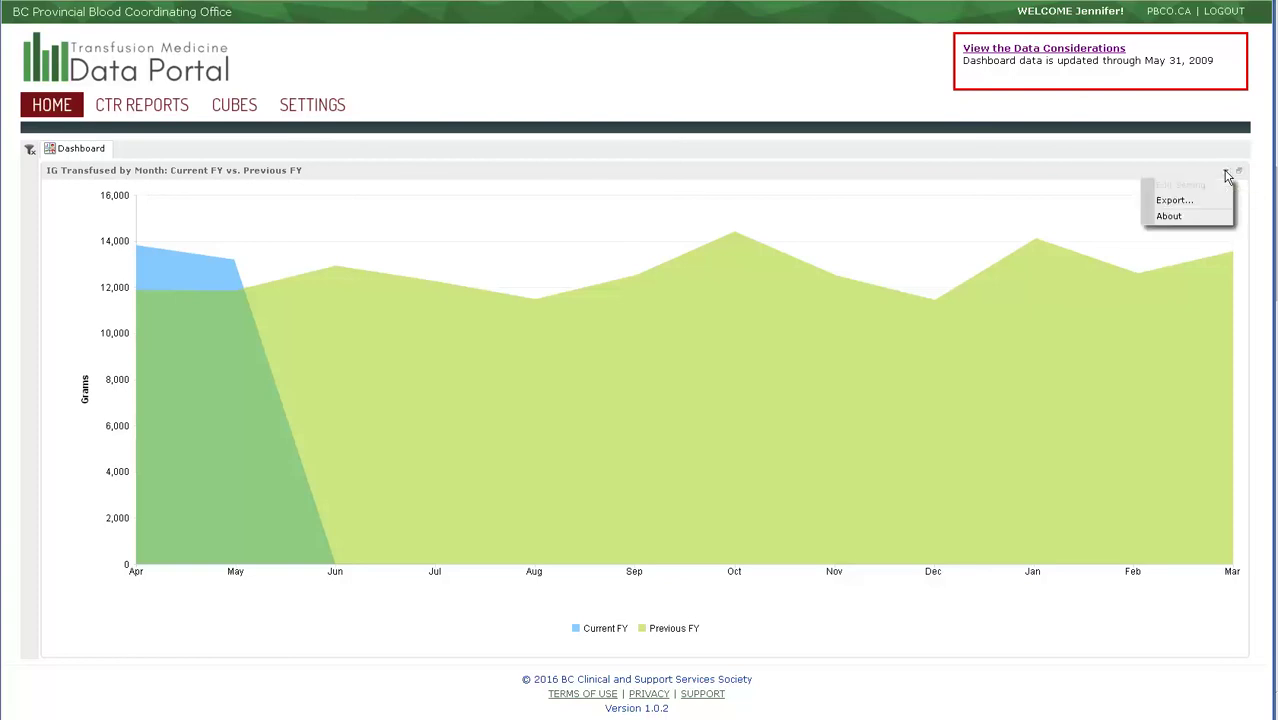
Review the IG Transfused chart's export file formats and cancel without exporting
click(1183, 204)
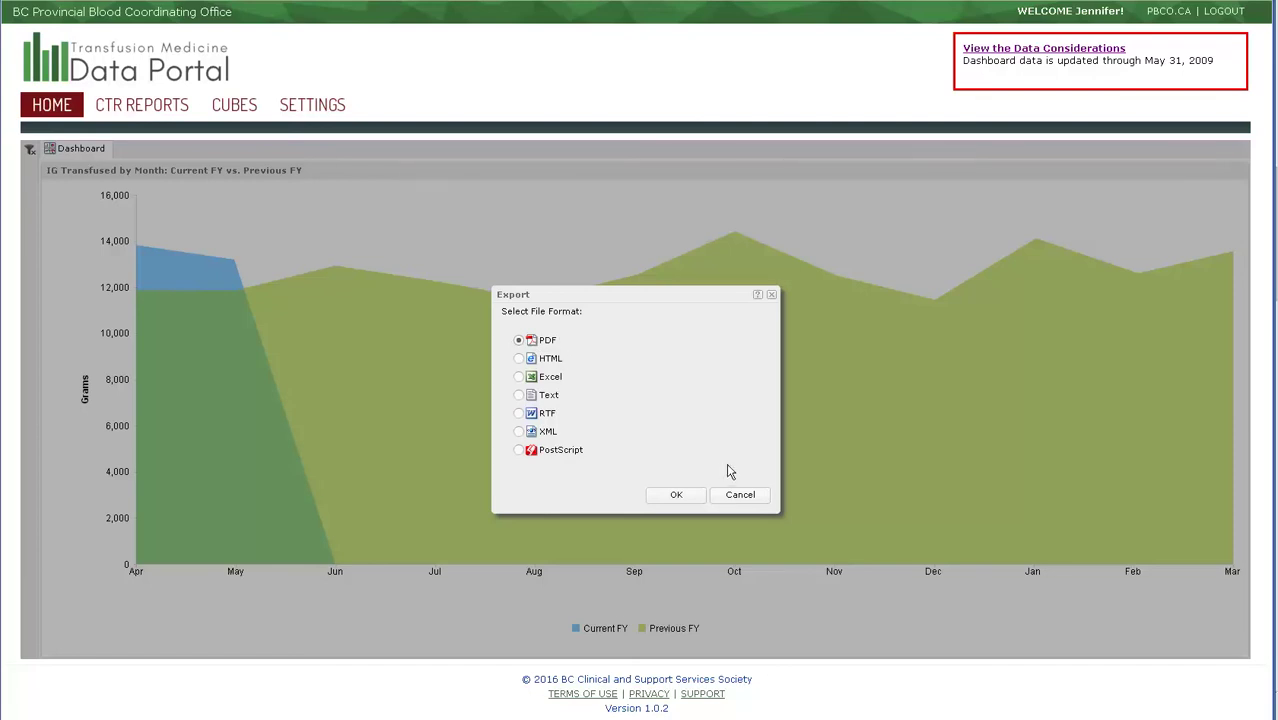
click(741, 495)
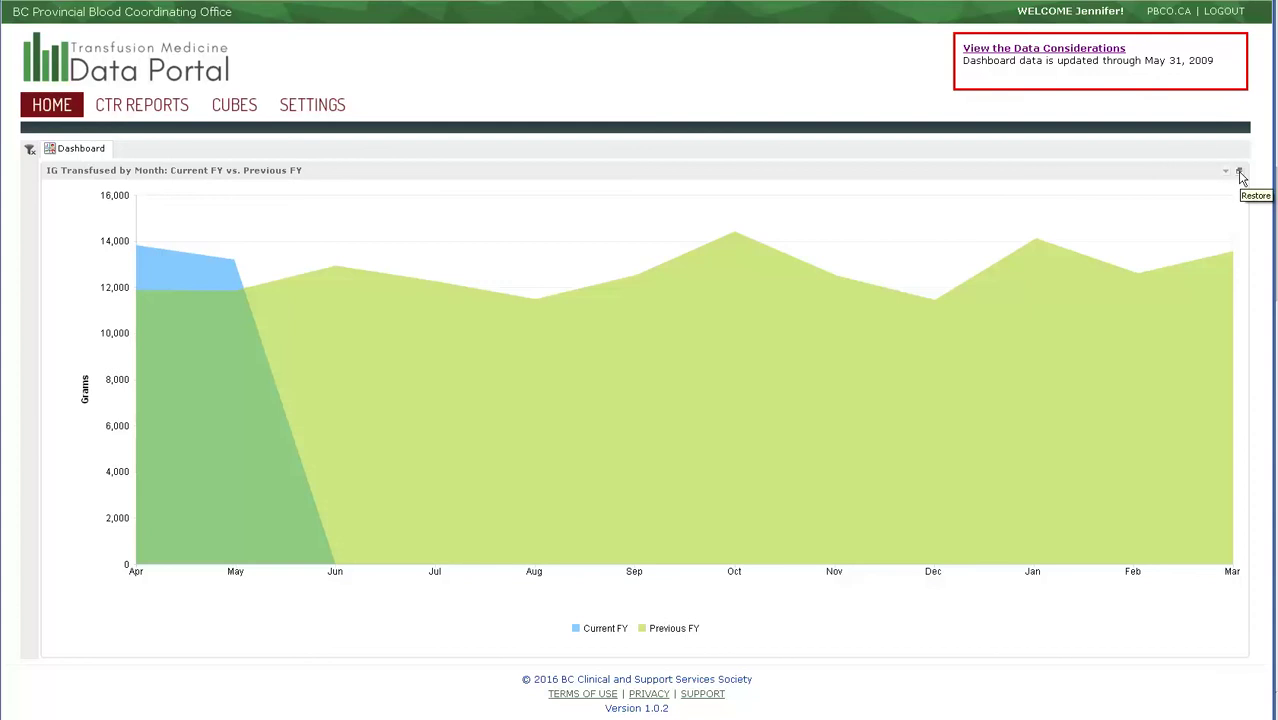
Restore the IG Transfused chart to the four-chart layout and bring up its Options menu
click(1240, 174)
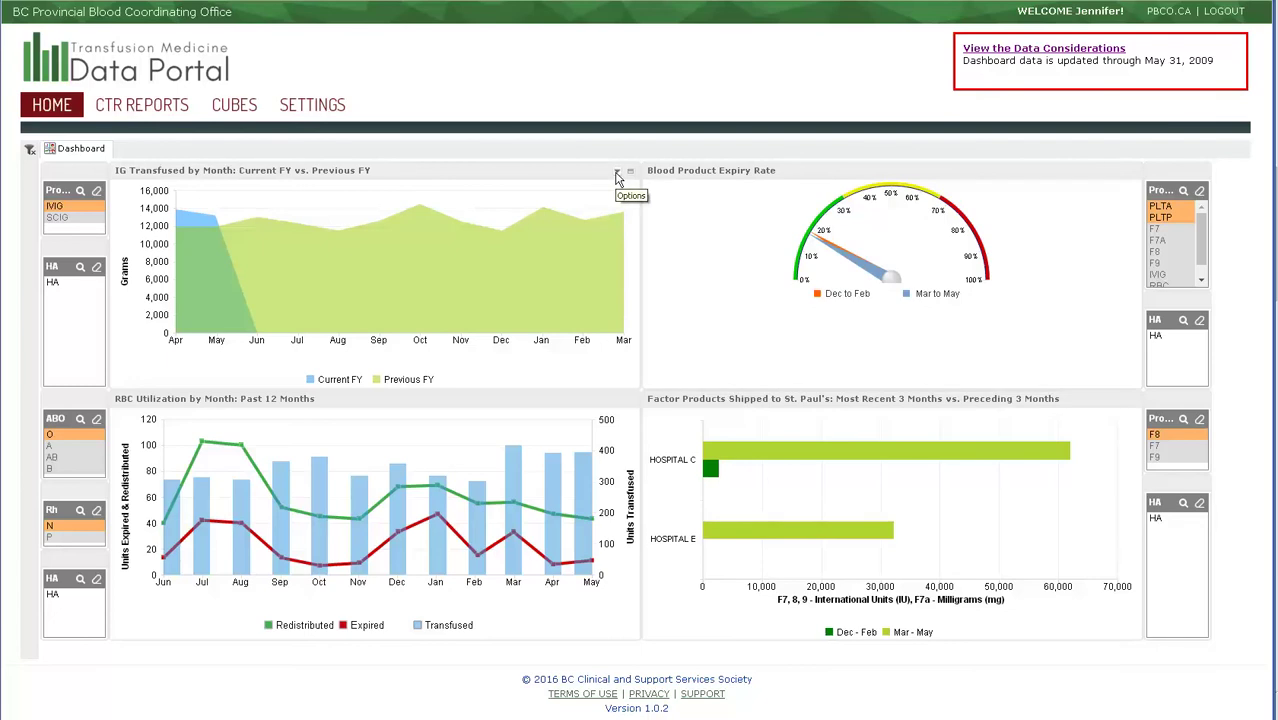
click(617, 176)
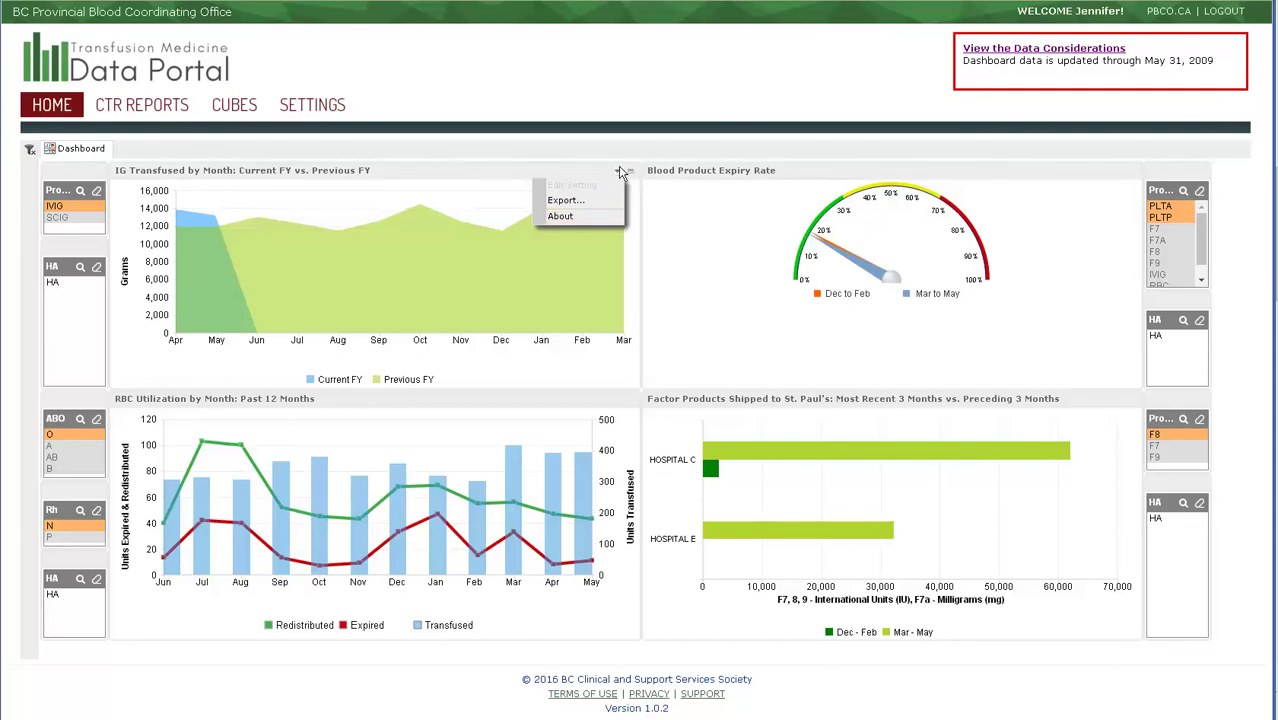
Read the IG Transfused chart's About description and dismiss it with OK
click(577, 215)
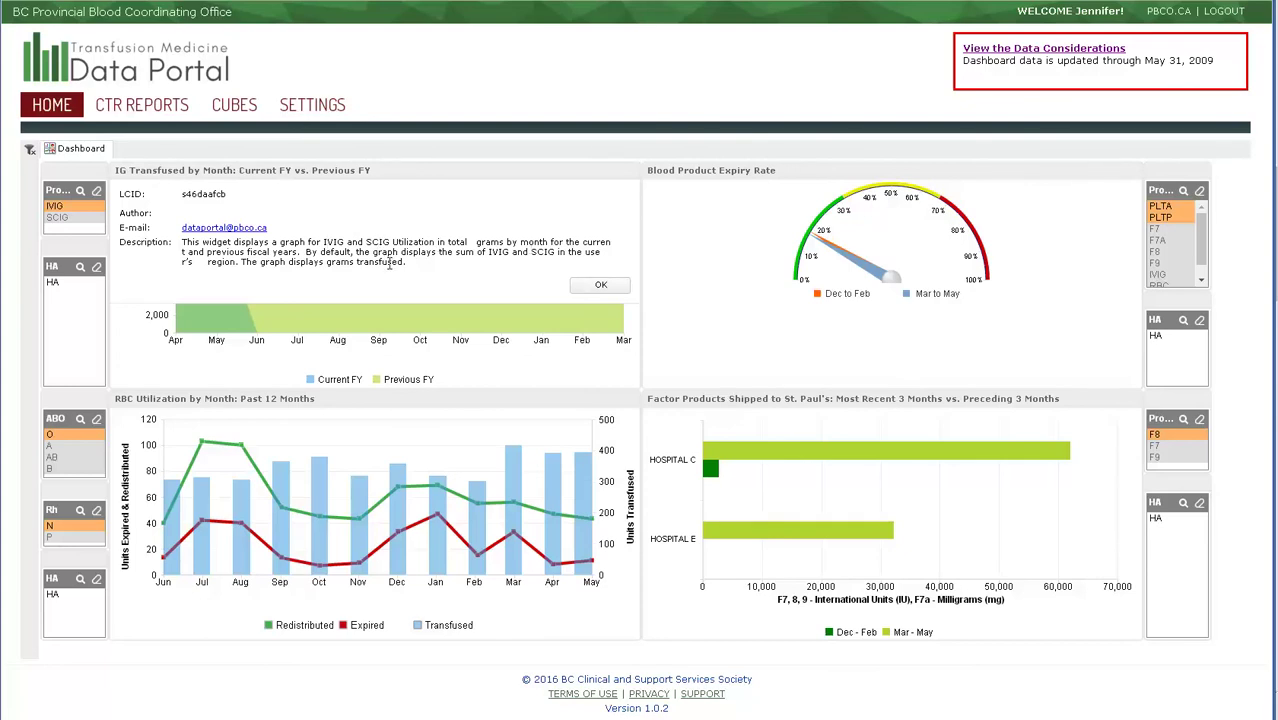
click(600, 287)
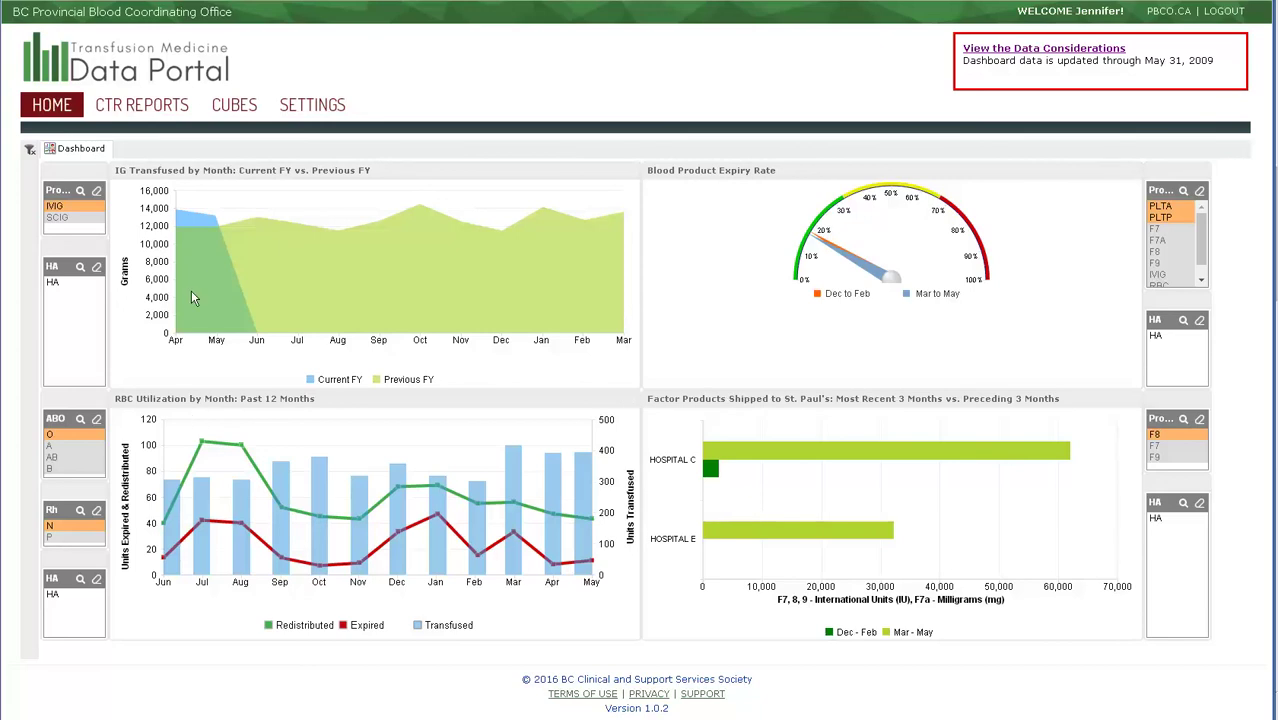
mouse_move(258, 223)
mouse_move(419, 209)
mouse_move(217, 216)
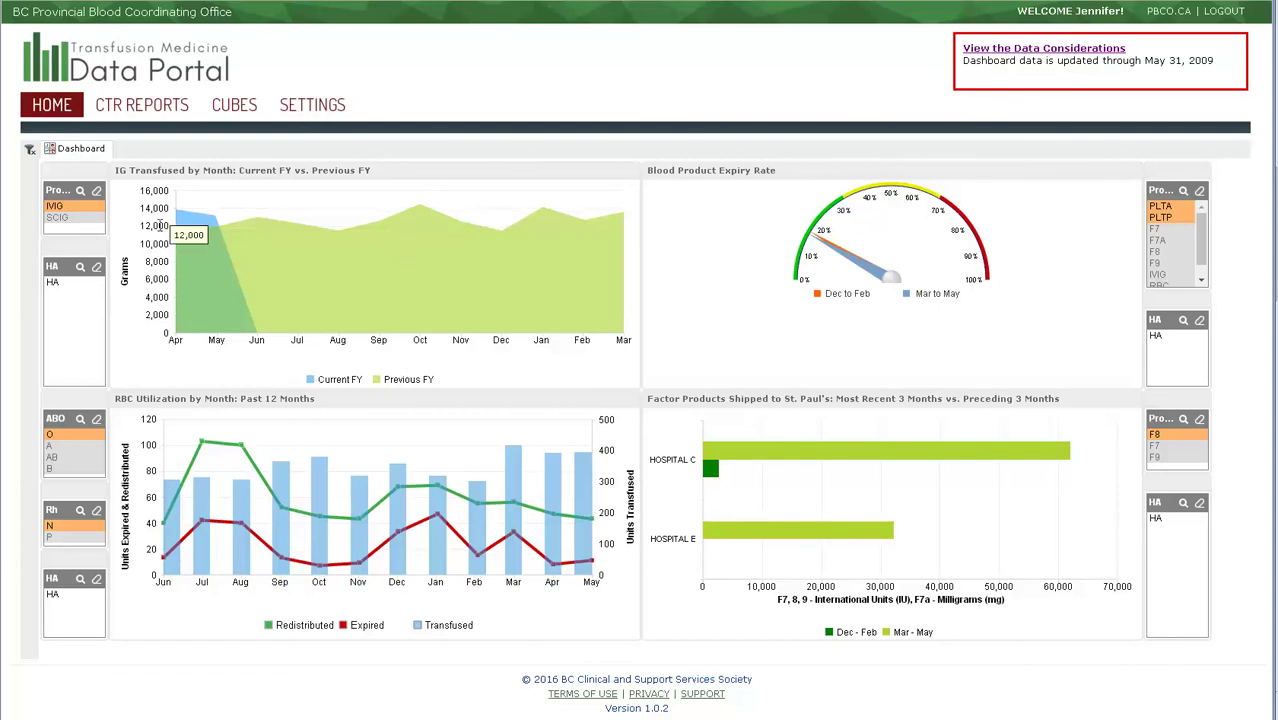
Filter the IG Transfused by Month chart to SCIG only, replacing IVIG
mouse_move(225, 234)
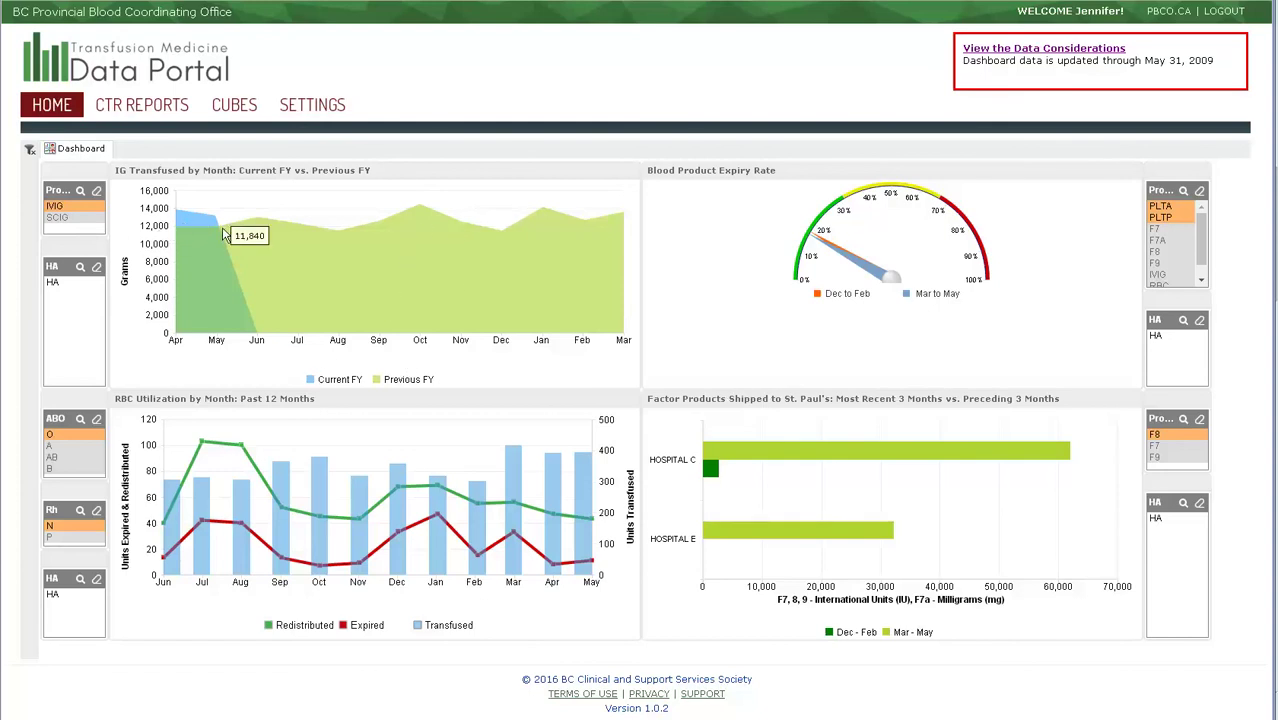
ctrl+click(59, 219)
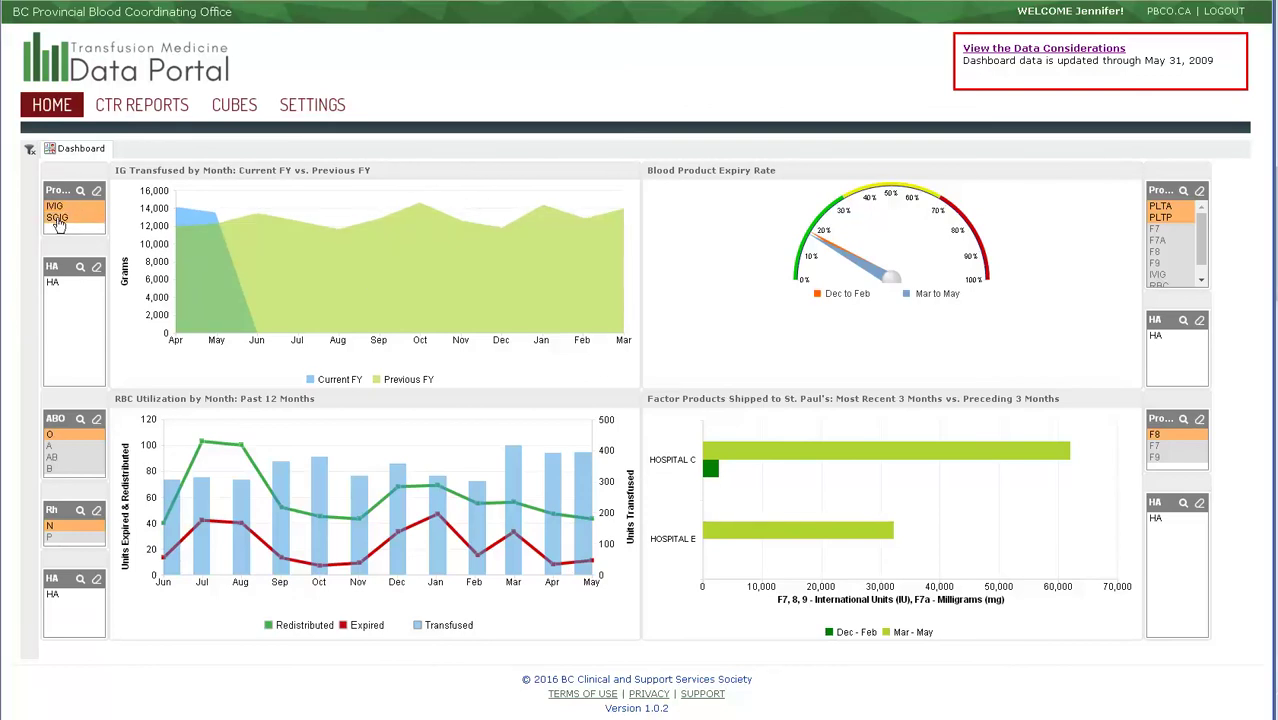
ctrl+click(58, 219)
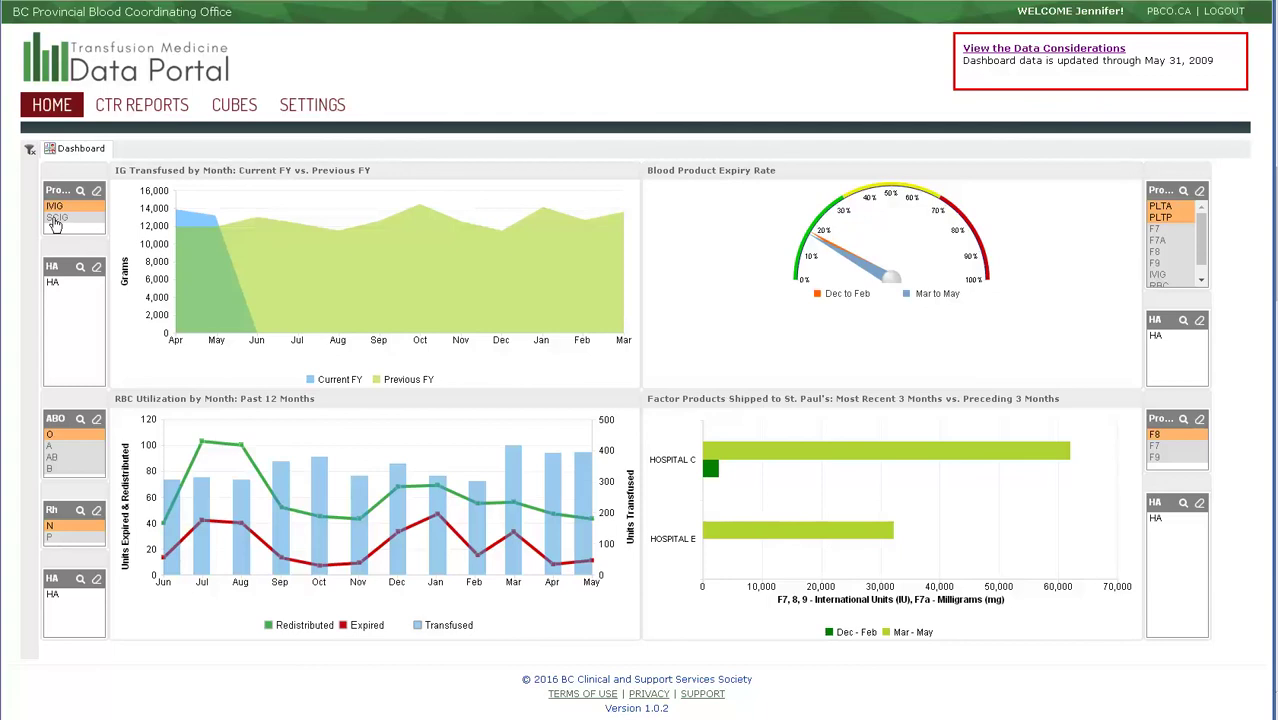
click(55, 220)
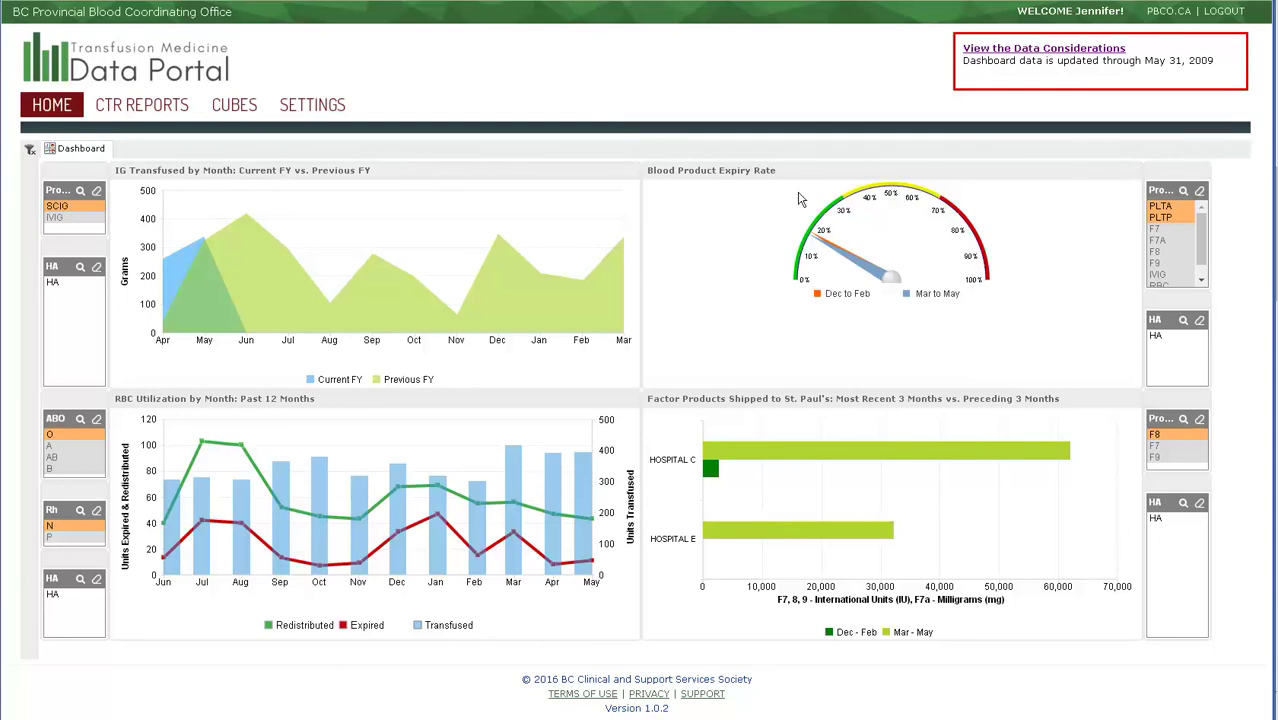
mouse_move(824, 249)
drag(1205, 224, 1203, 252)
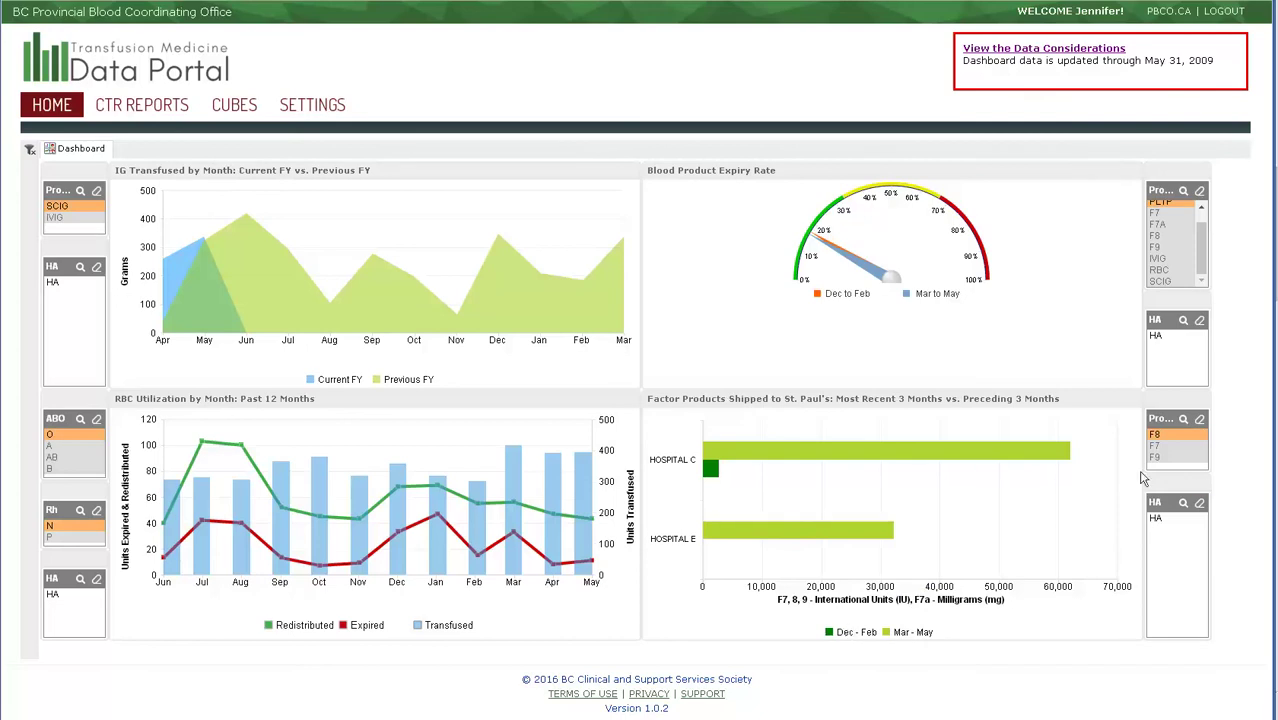
Filter the Factor Products chart to F7 for Hospital C, briefly trying F9 first
click(1171, 452)
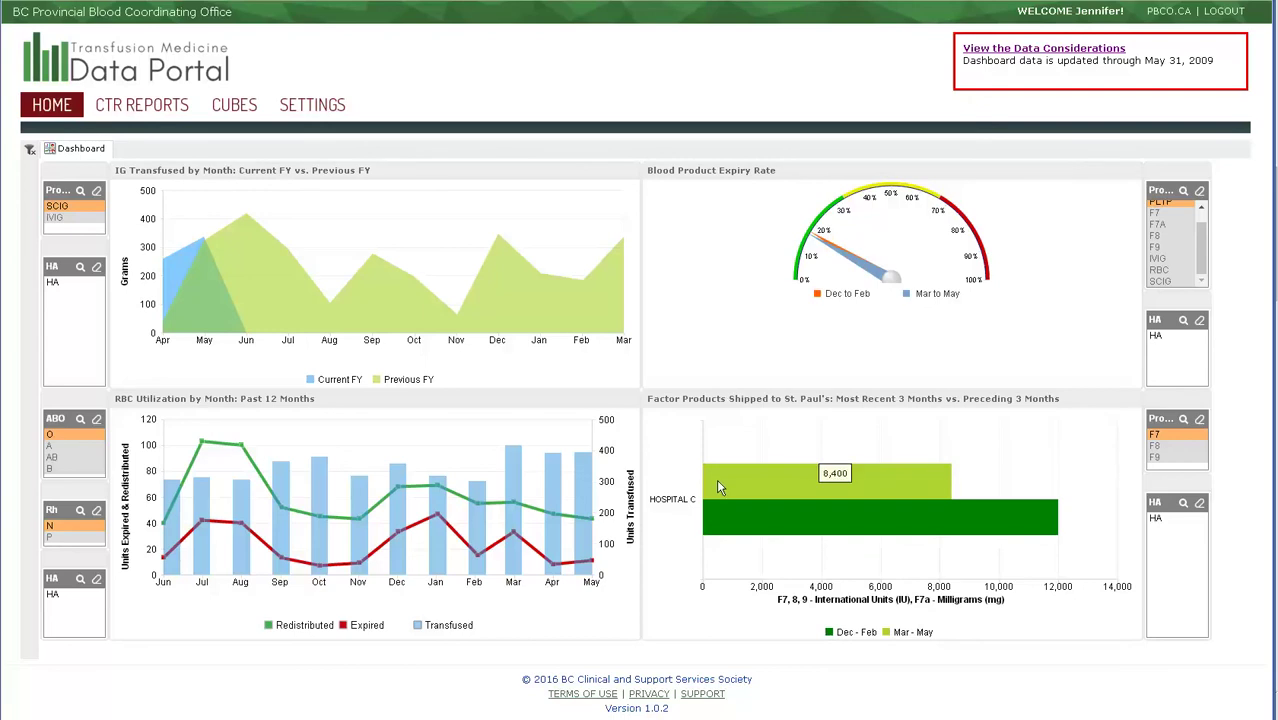
click(1155, 459)
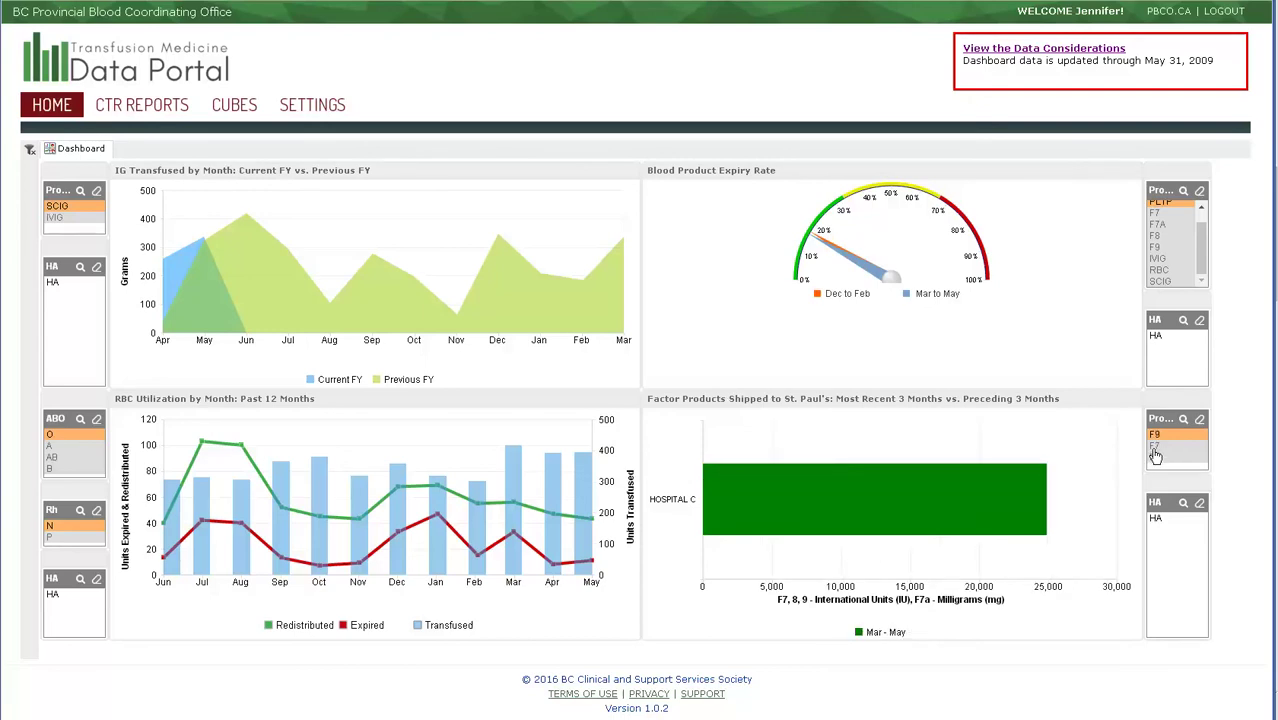
click(1155, 446)
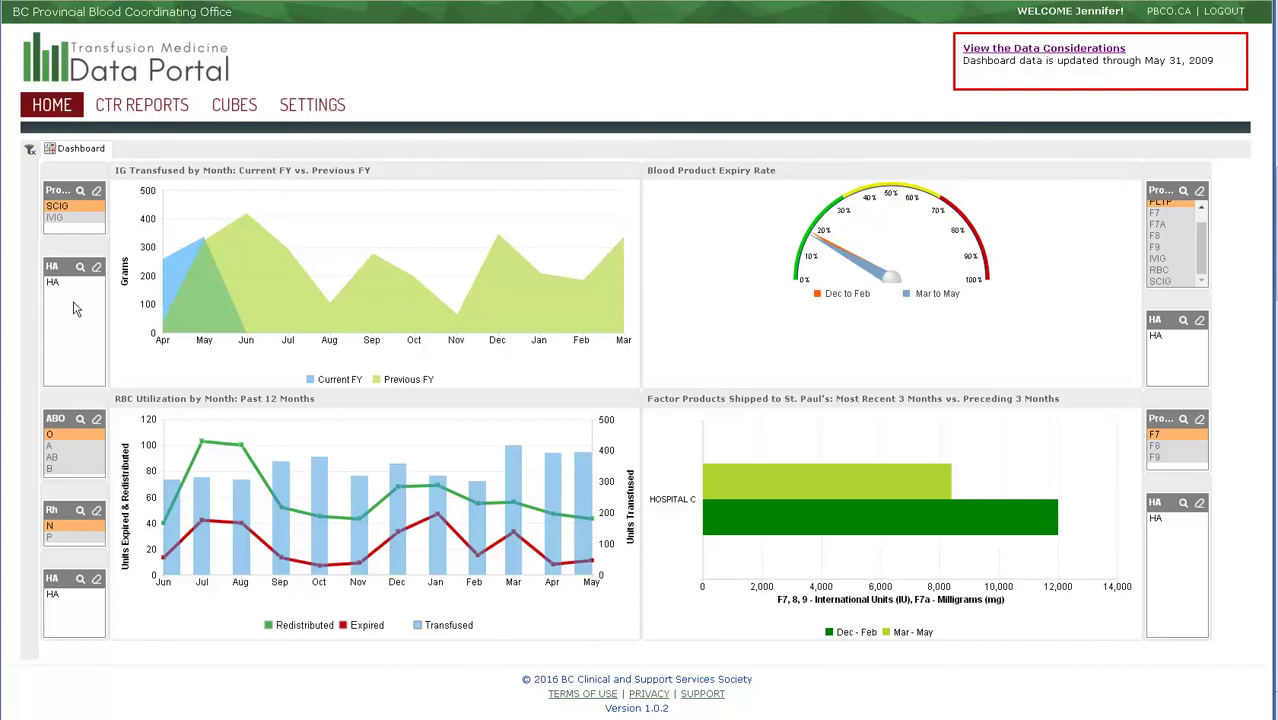
mouse_move(205, 530)
mouse_move(170, 553)
click(96, 420)
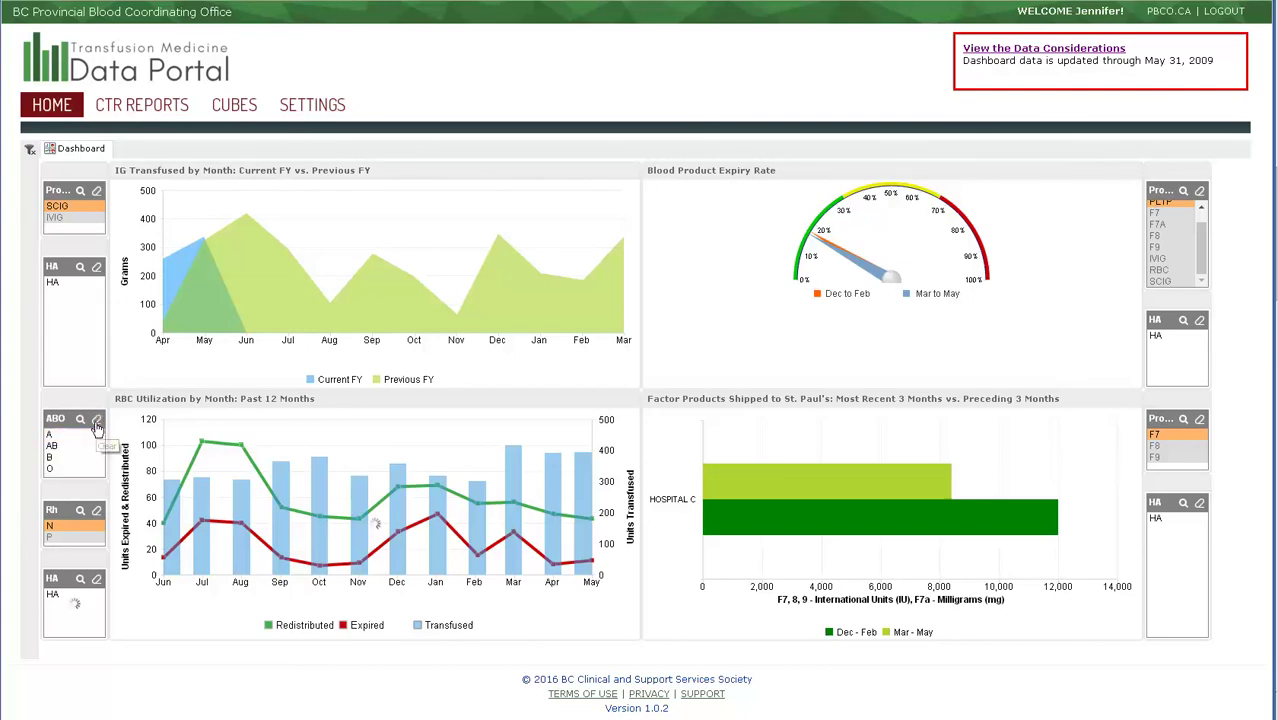
click(96, 512)
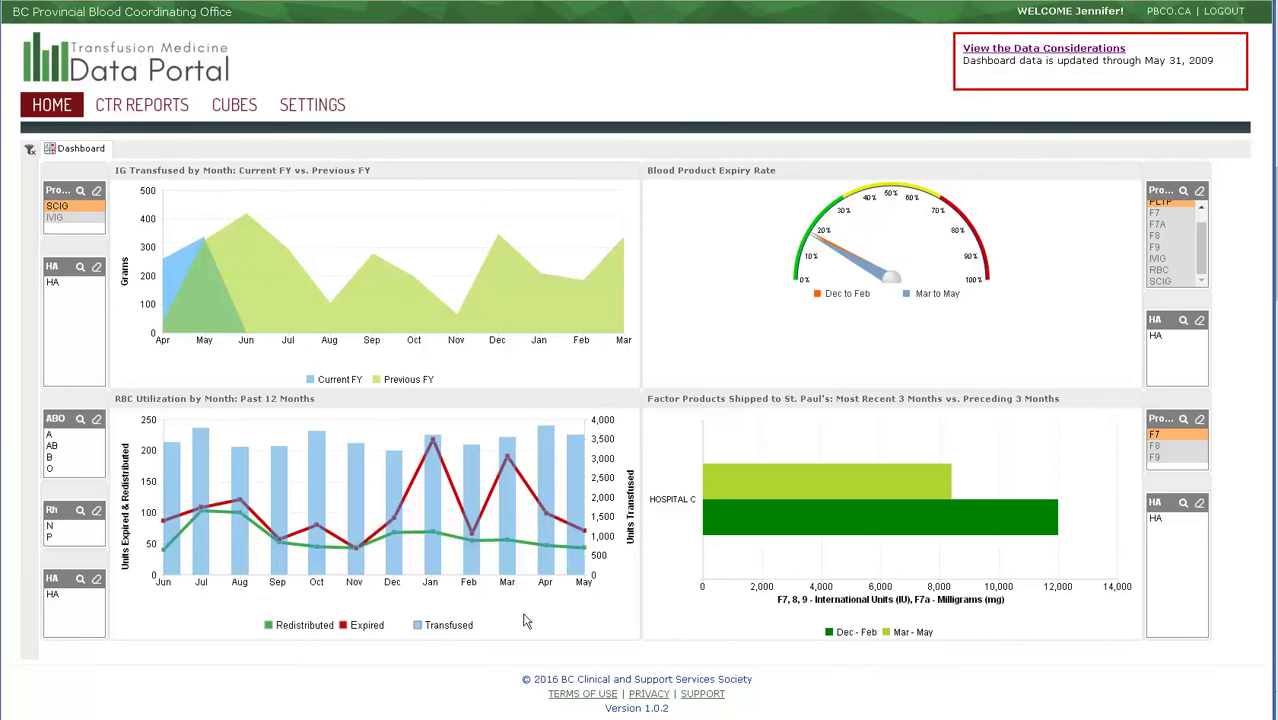
click(64, 469)
click(55, 527)
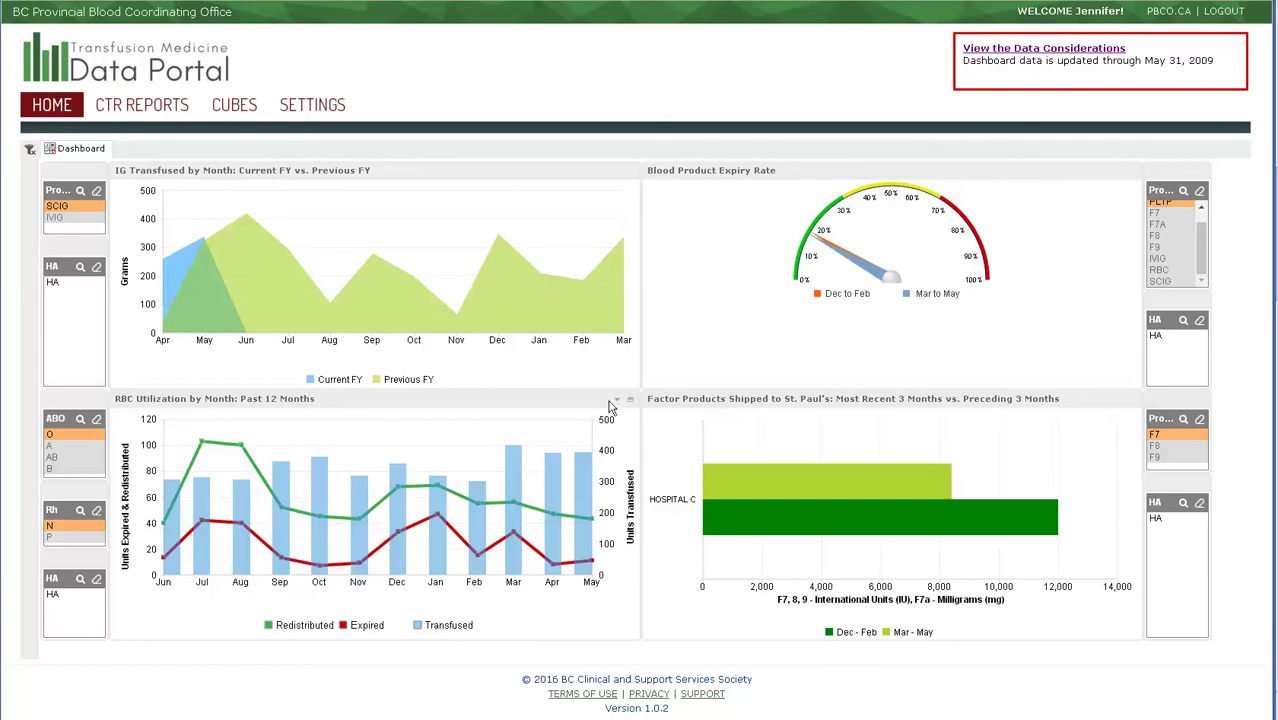
click(618, 401)
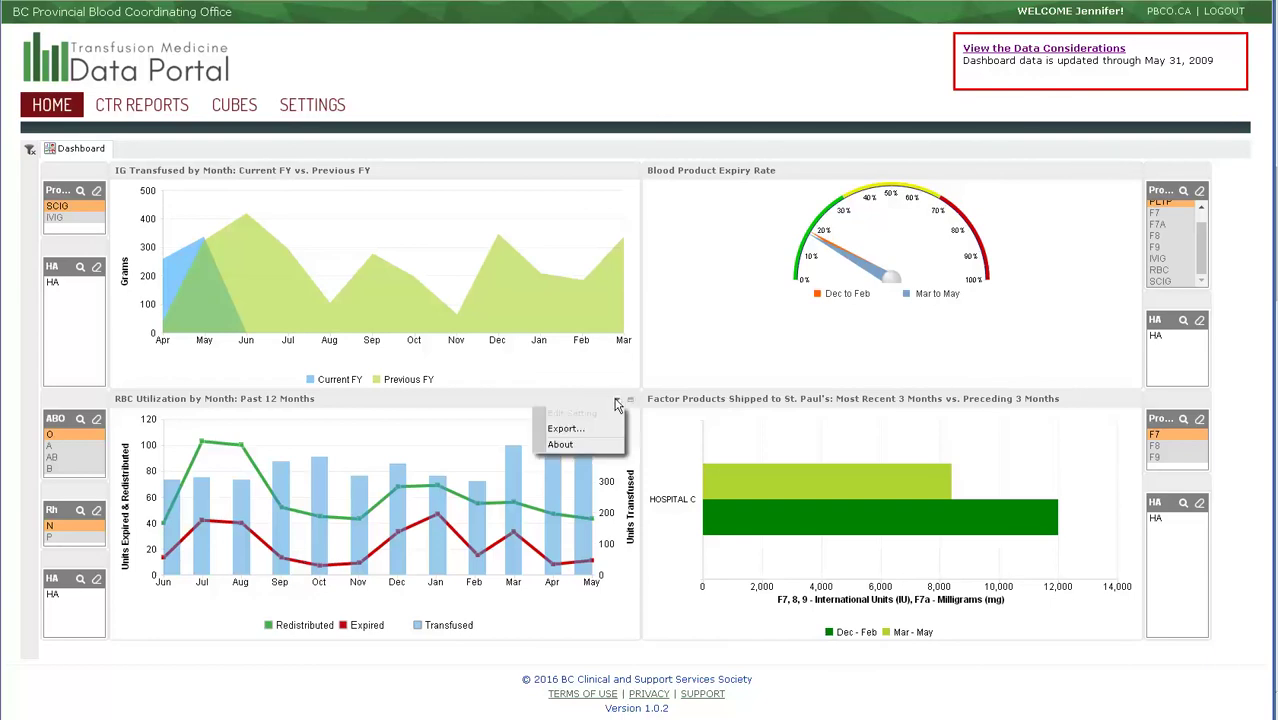
click(575, 449)
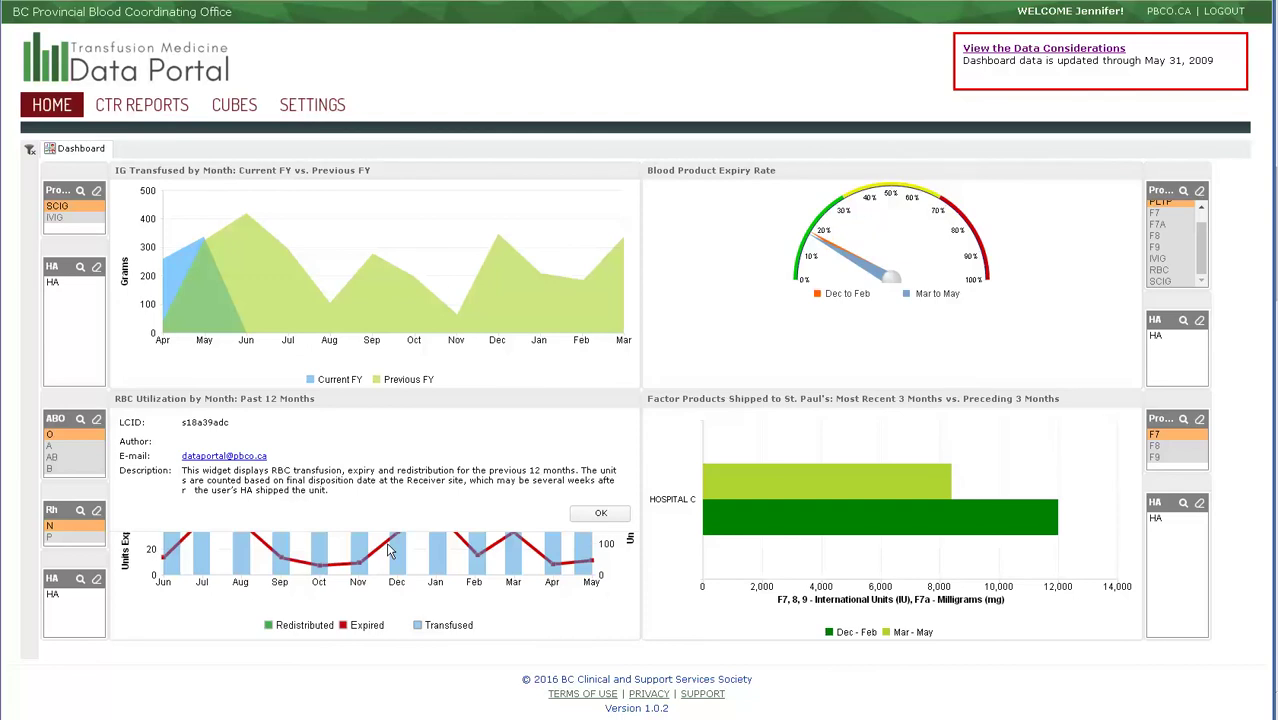
mouse_move(360, 568)
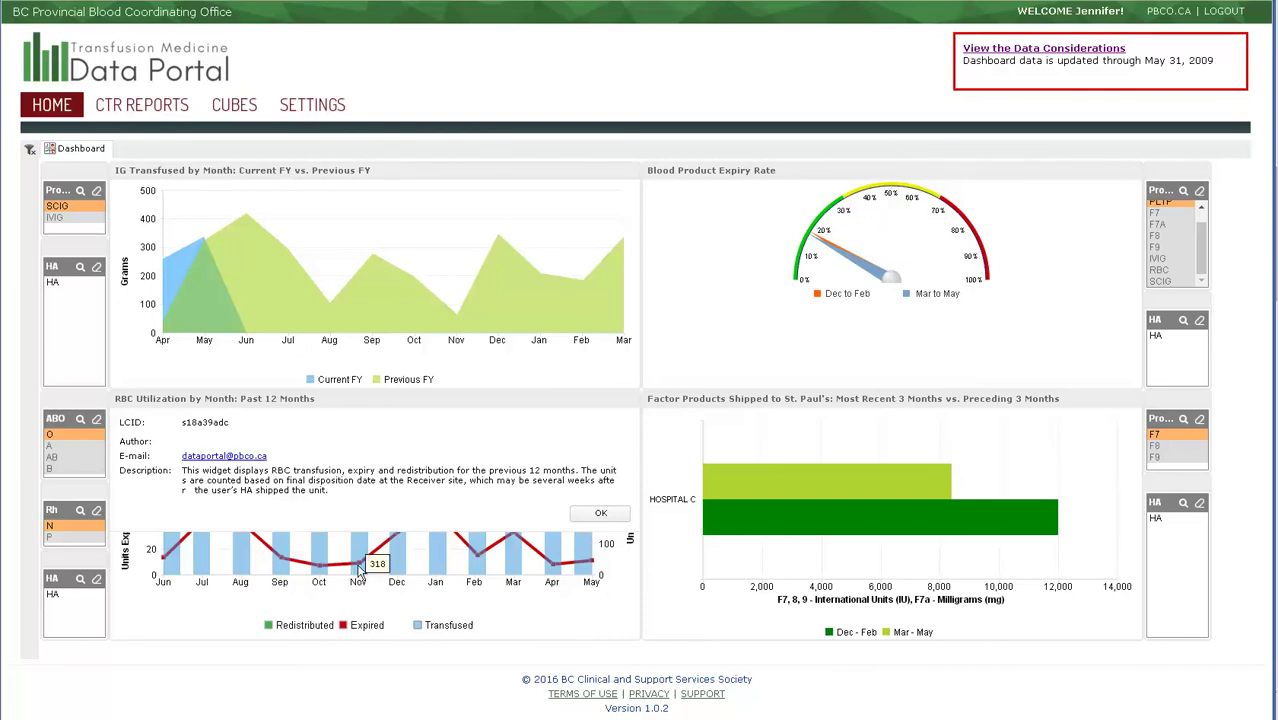
mouse_move(402, 556)
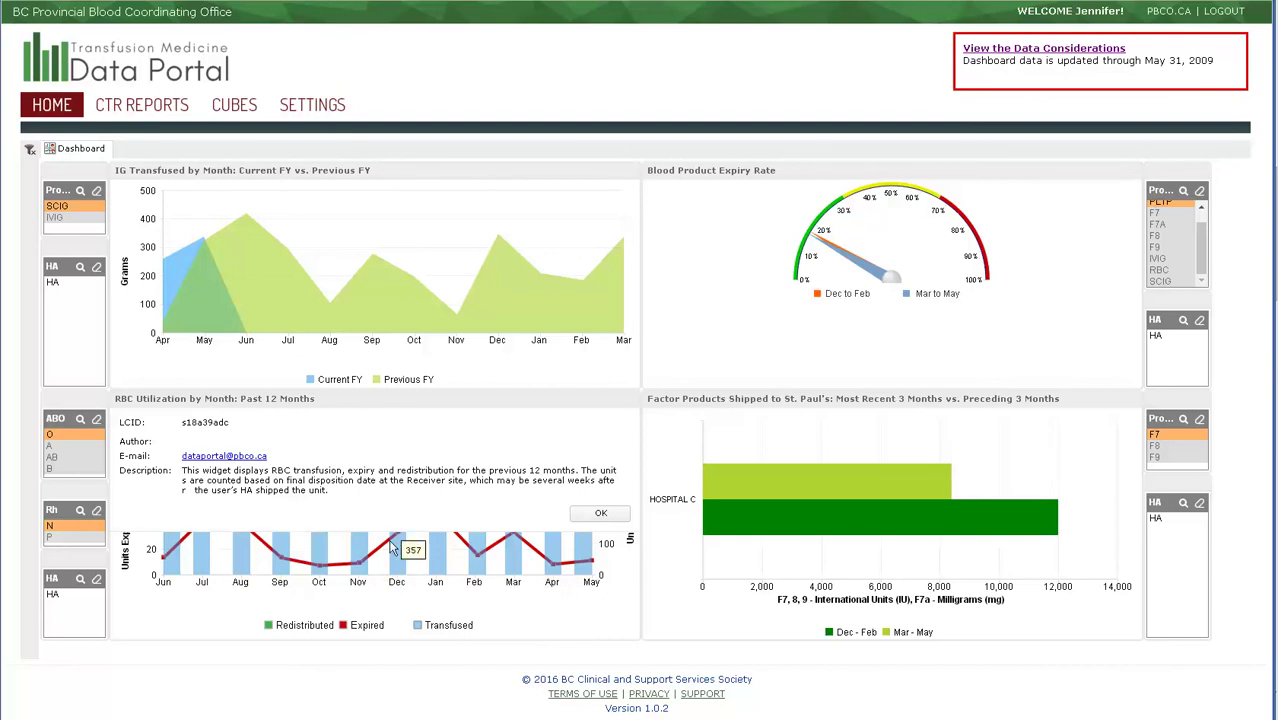
click(600, 513)
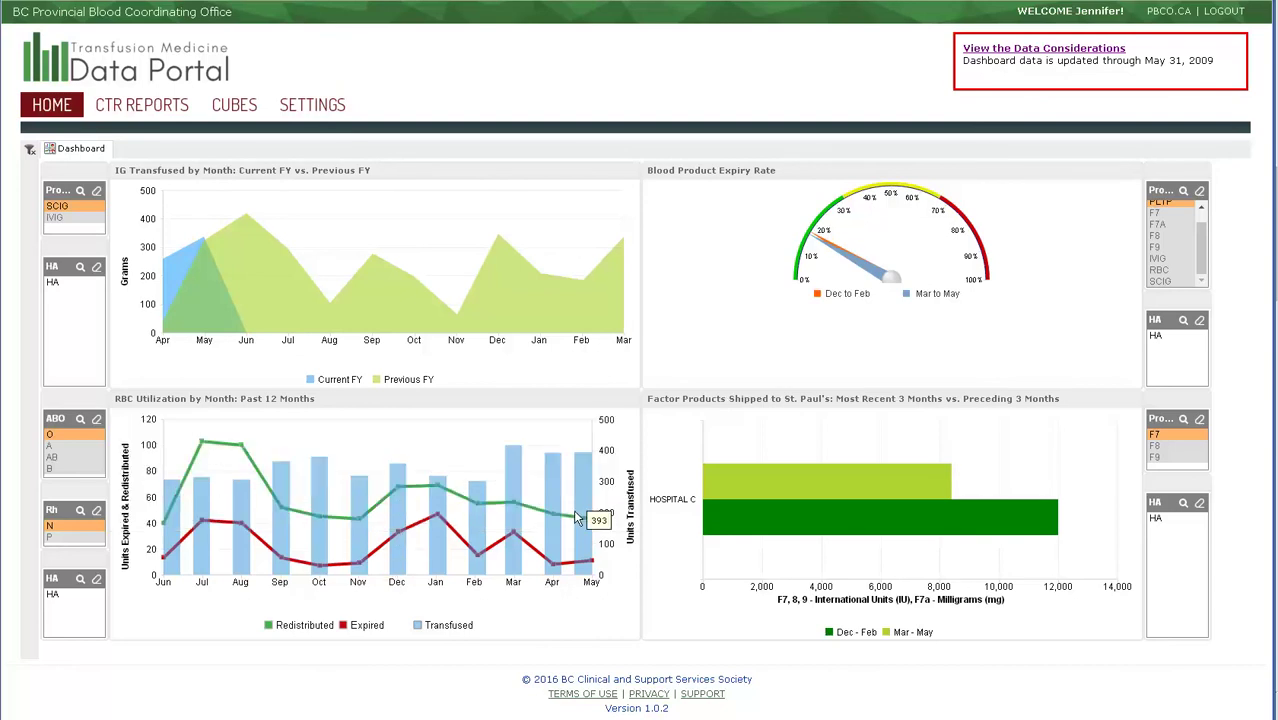